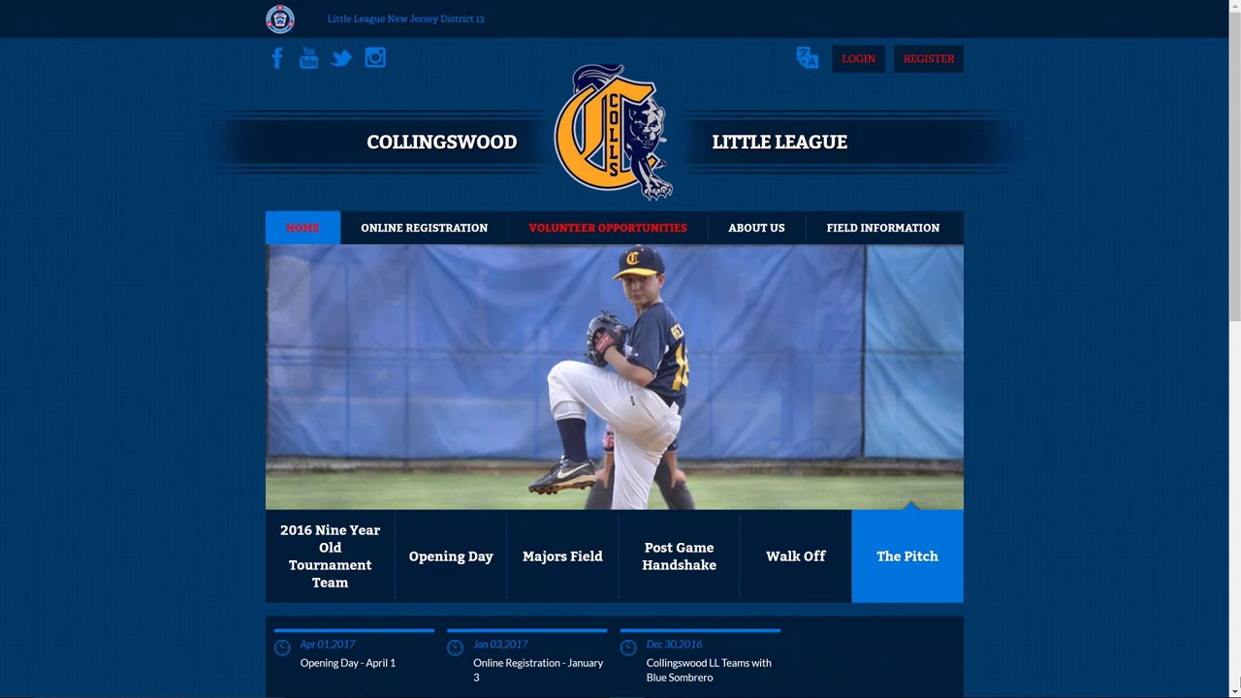
Register a new parent account, then complete the guardian's gender, address, ZIP and phone fields
click(926, 70)
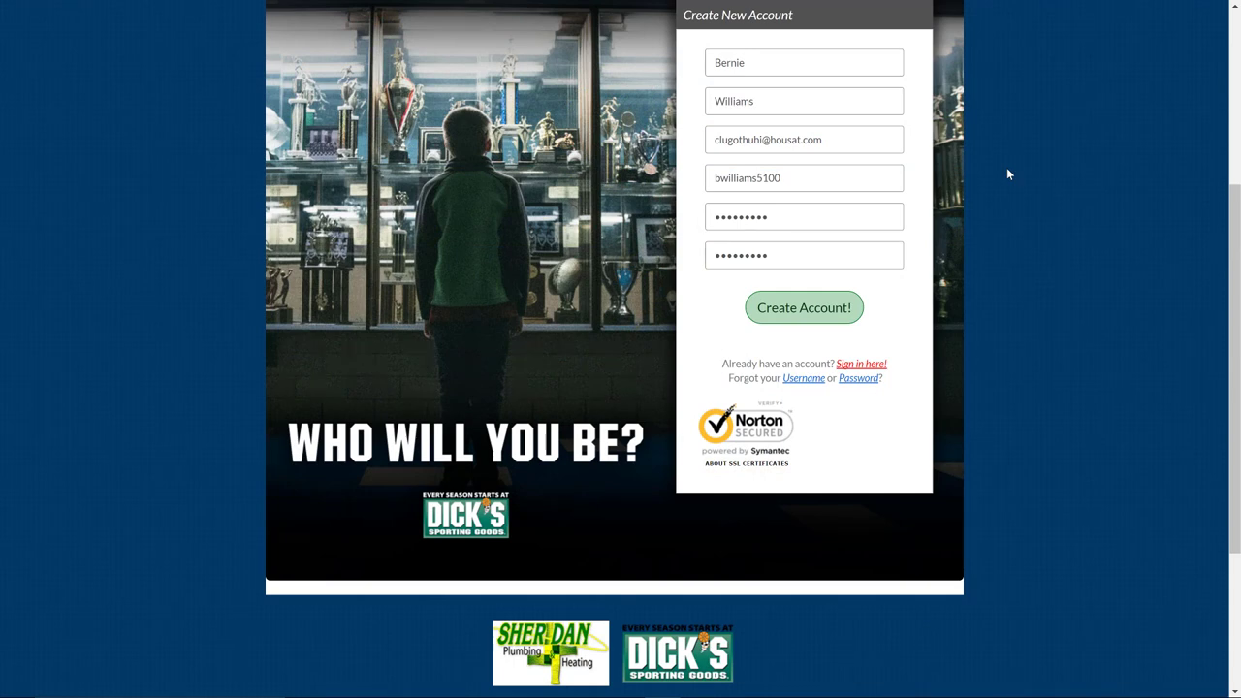
click(822, 321)
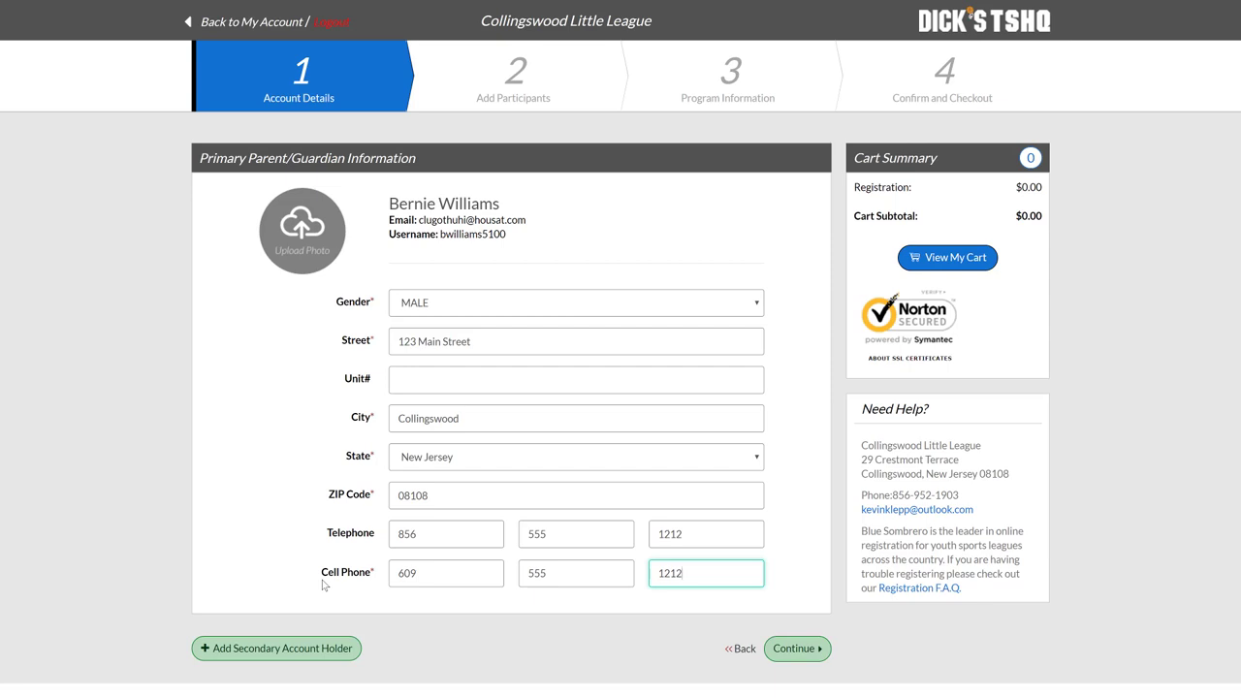
click(150, 653)
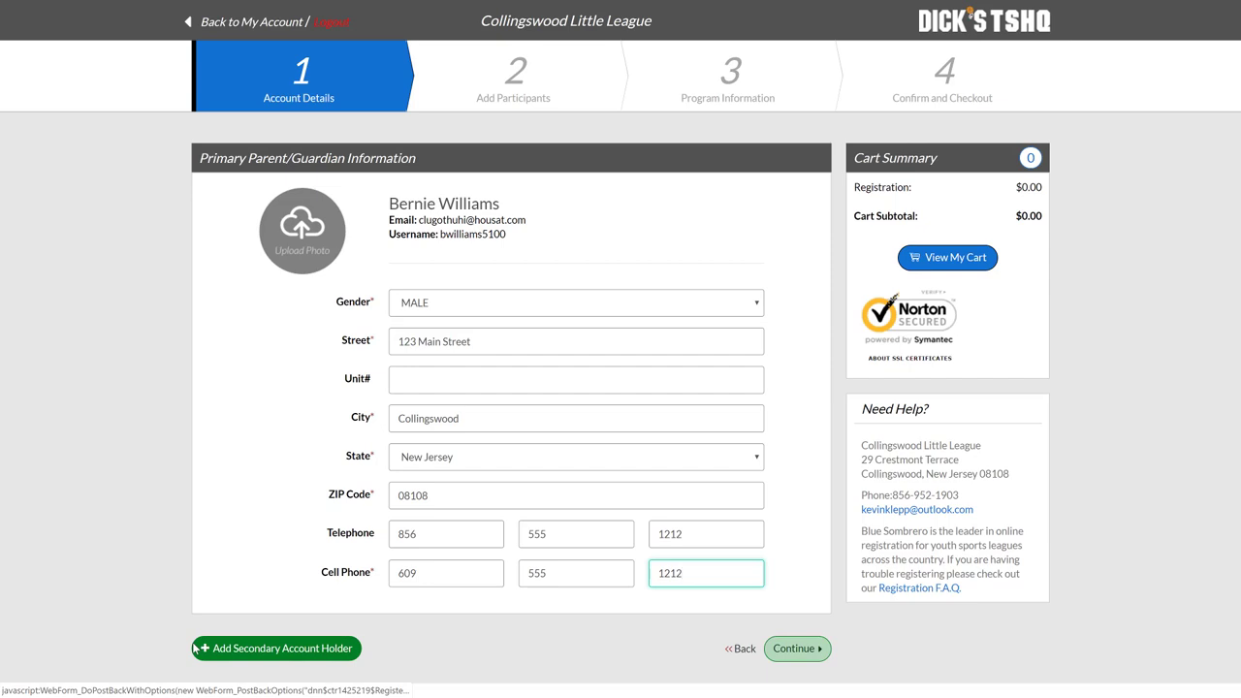
Save account details and add a male participant born Nov 11, 2007 at the account address
click(795, 649)
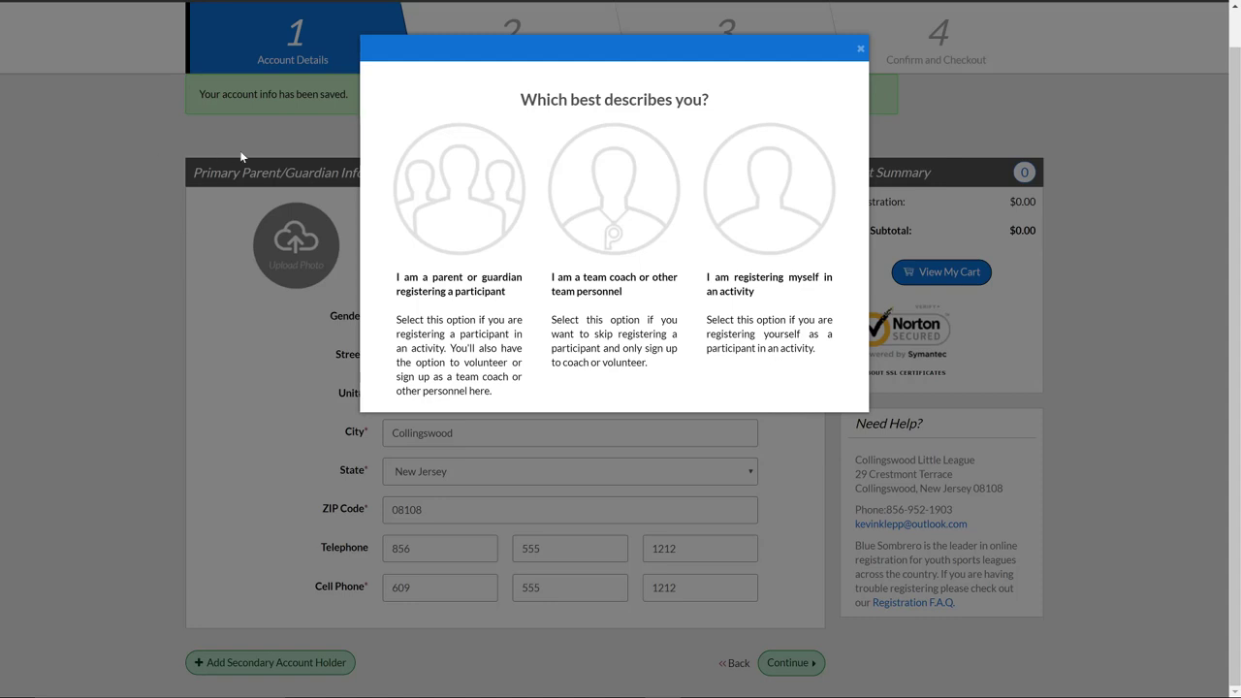
click(450, 176)
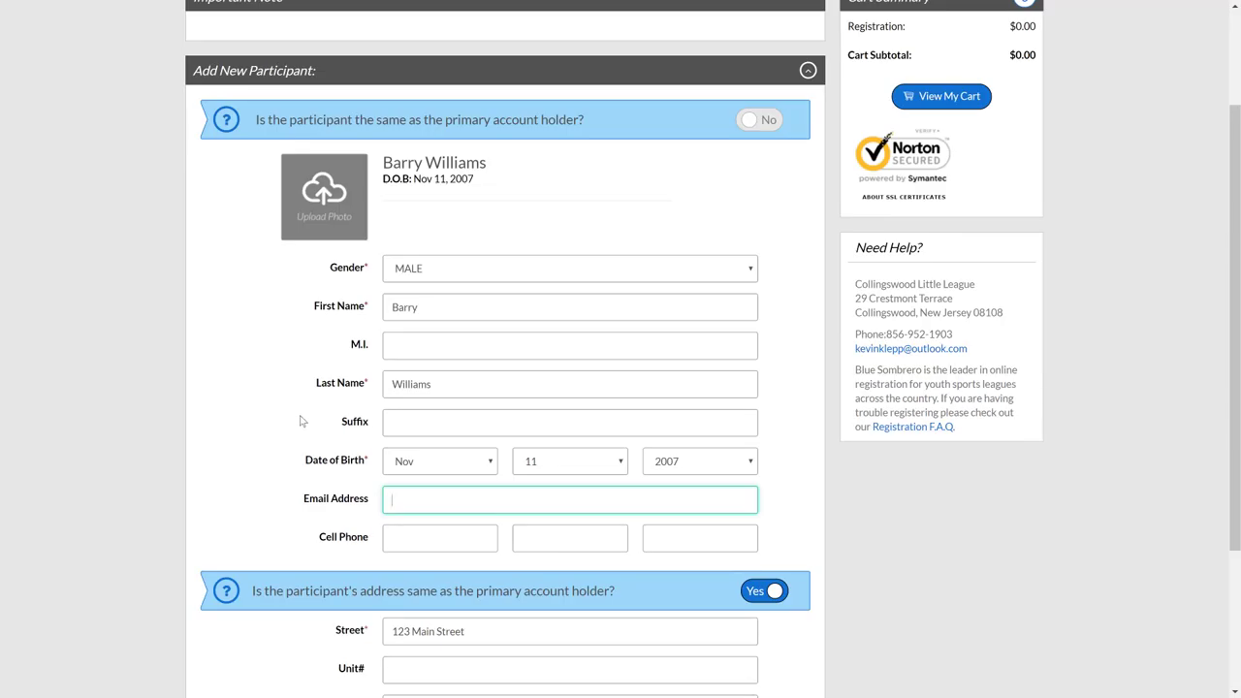
scroll(300, 408, down, 1)
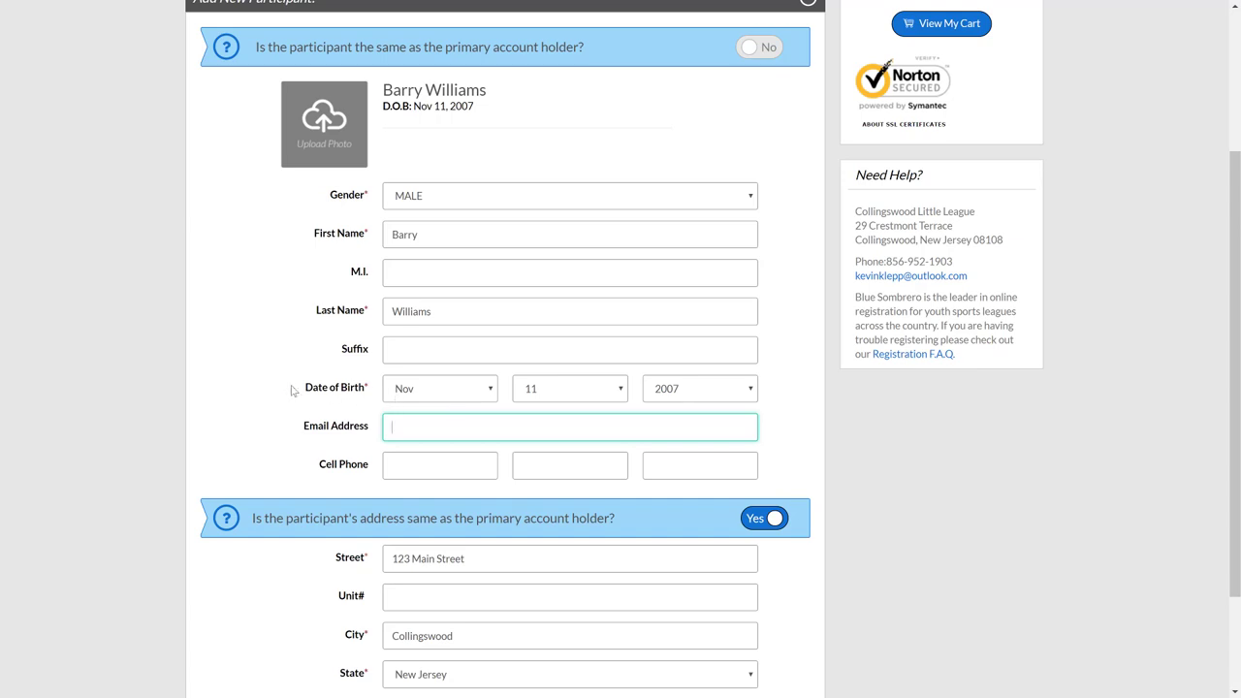
scroll(292, 390, down, 2)
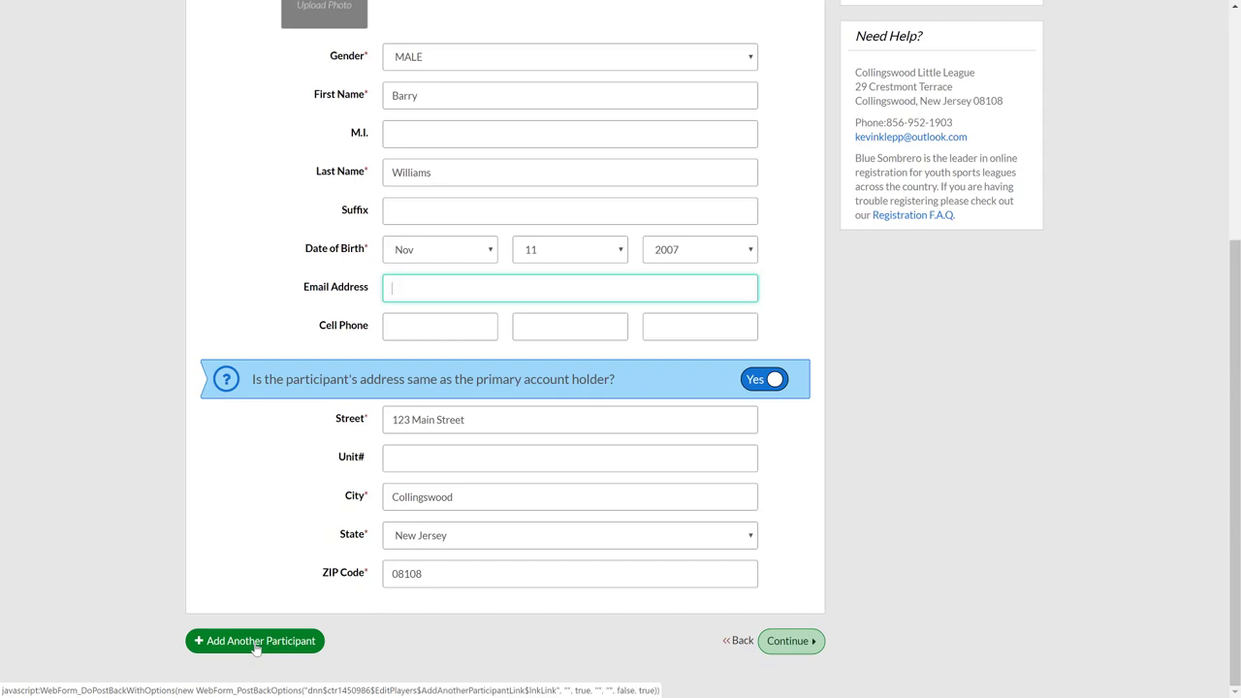
Submit the participant and register him for the $81.00 A-Minors (9 & 10 year old) program
click(788, 644)
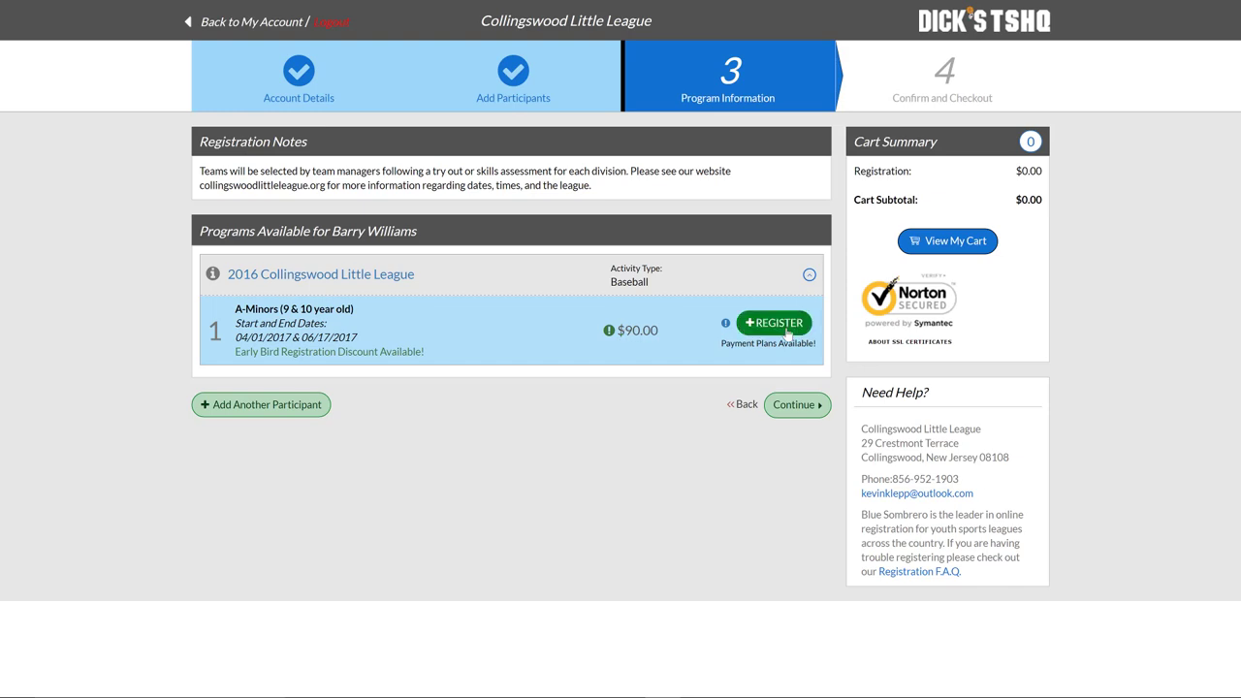
click(785, 330)
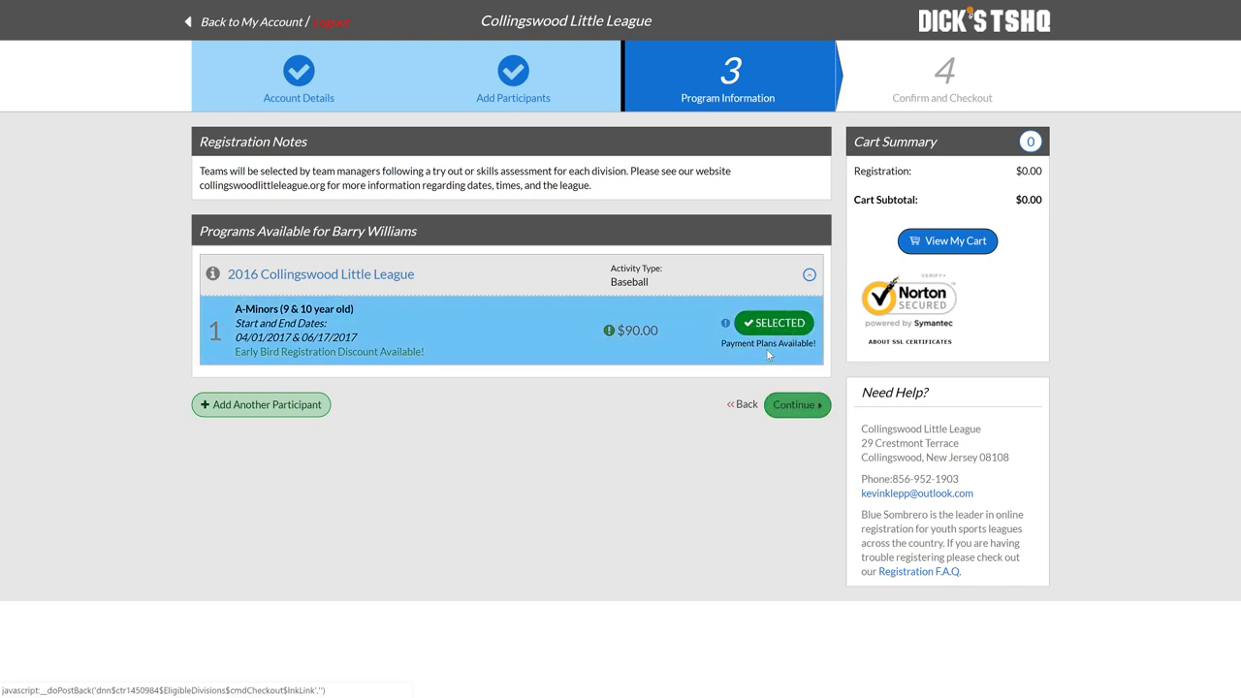
click(794, 407)
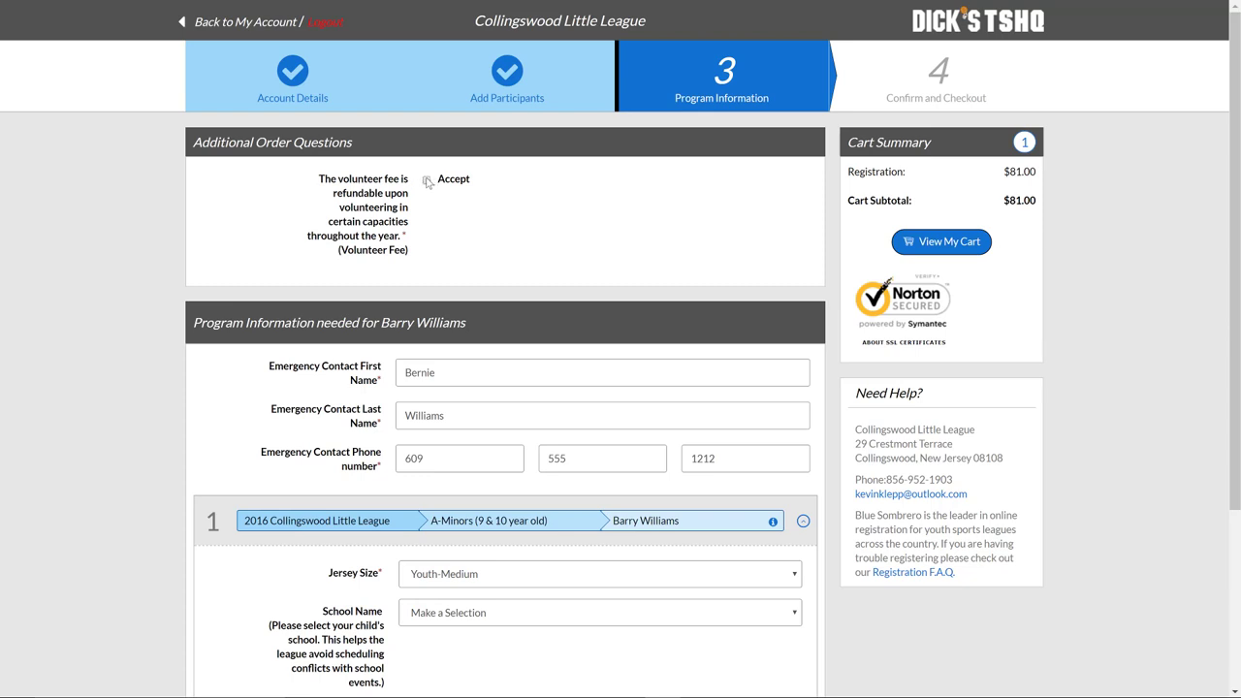
Accept the refundable volunteer fee and keep the jersey size at Youth-Medium
click(427, 181)
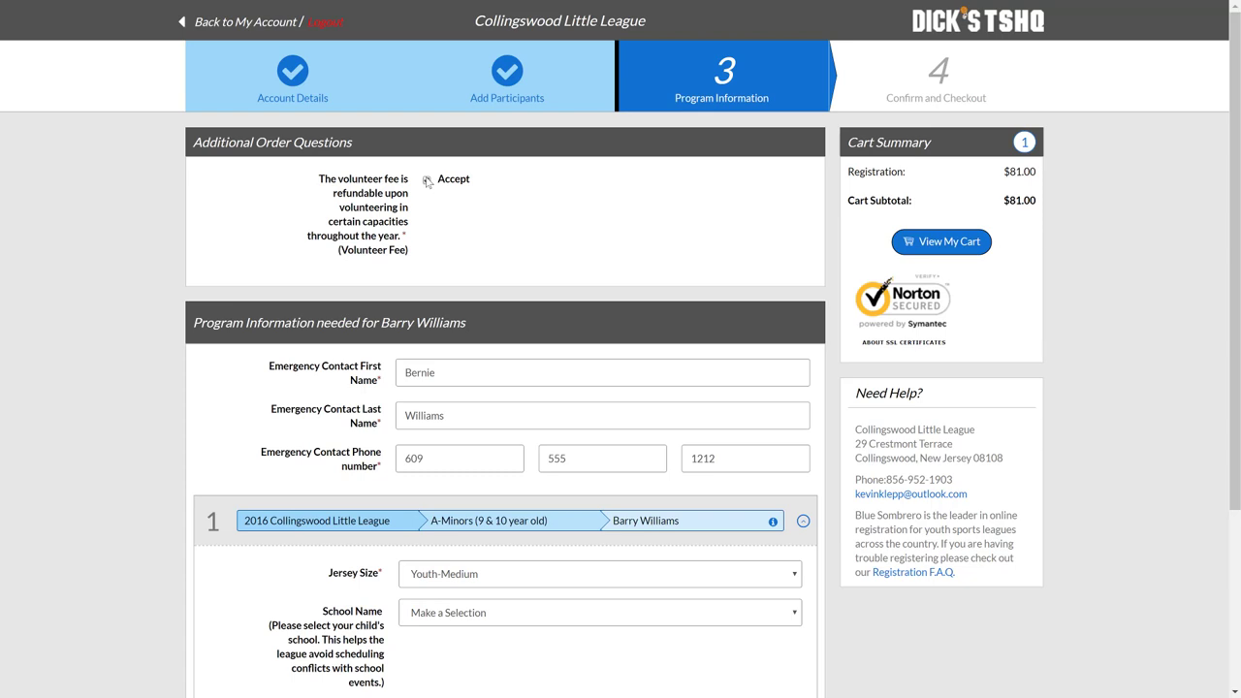
click(426, 180)
scroll(427, 437, down, 3)
click(432, 428)
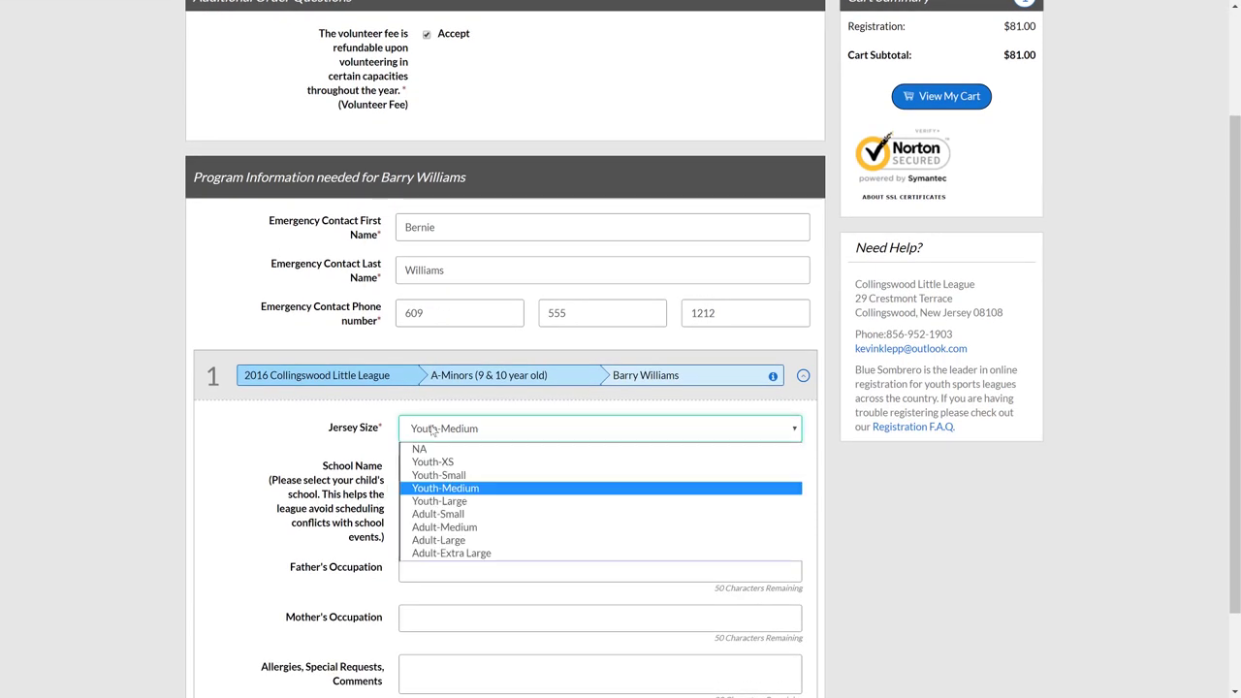
click(433, 493)
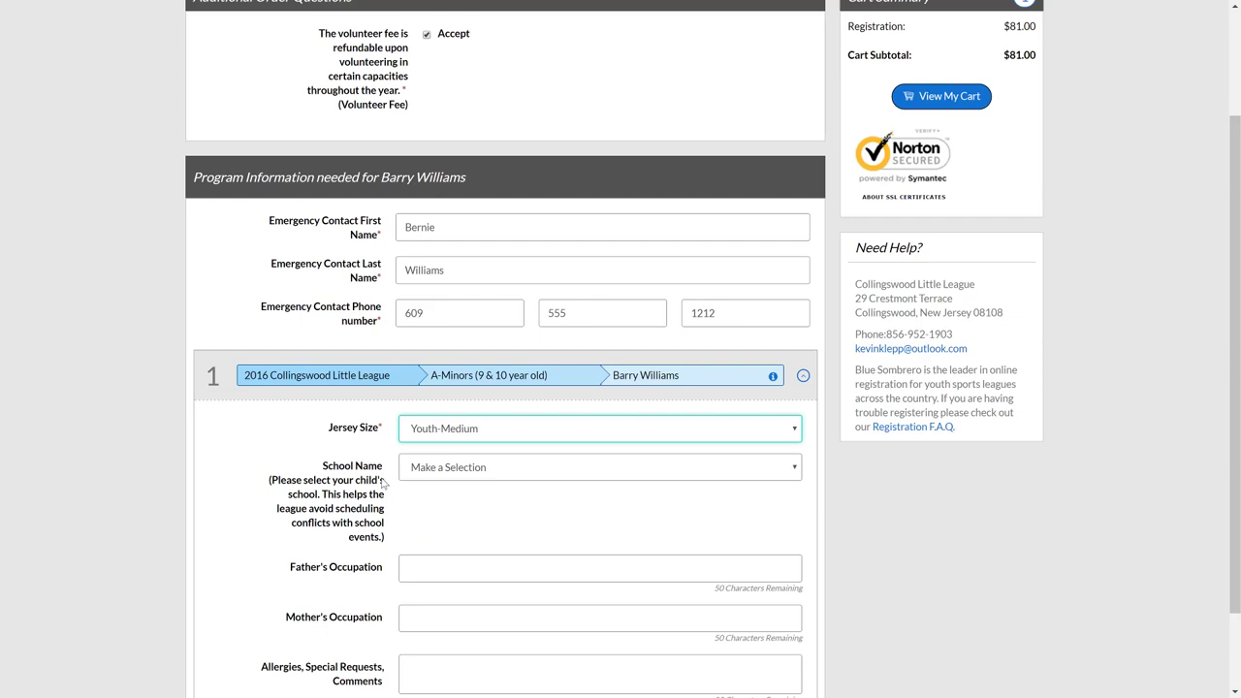
Set the school name to James A. Garfield and submit the program information
scroll(383, 485, down, 1)
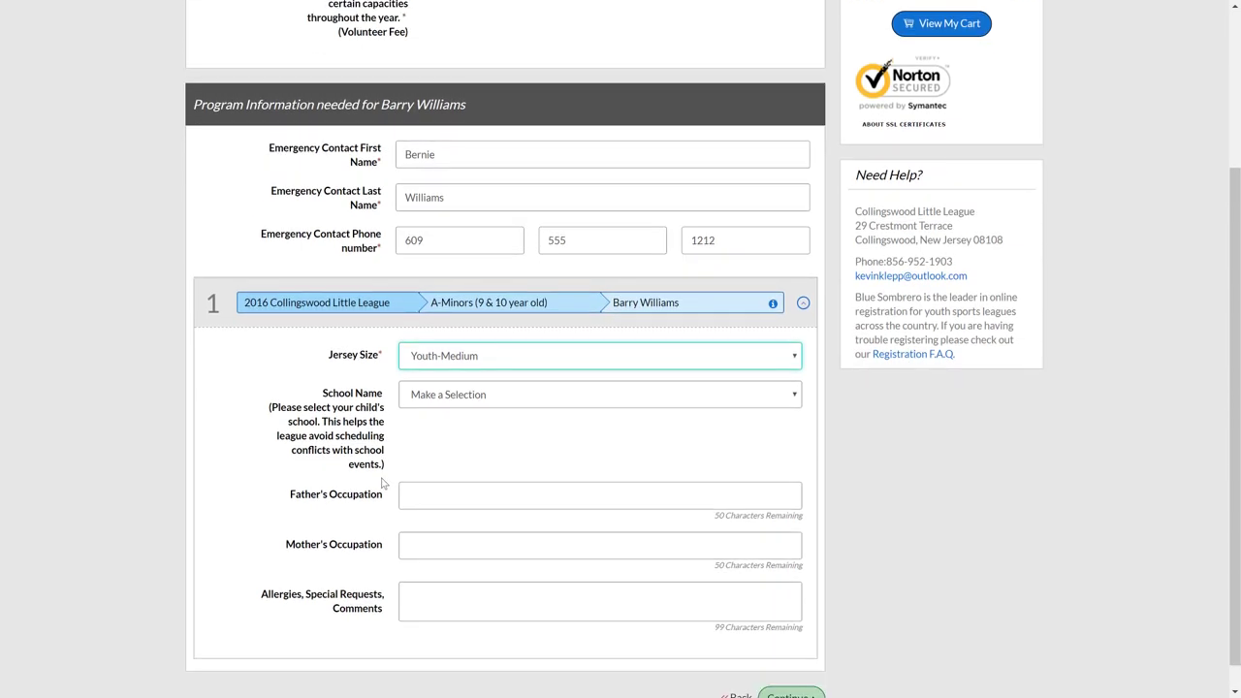
scroll(383, 483, down, 1)
key(Tab)
key(j)
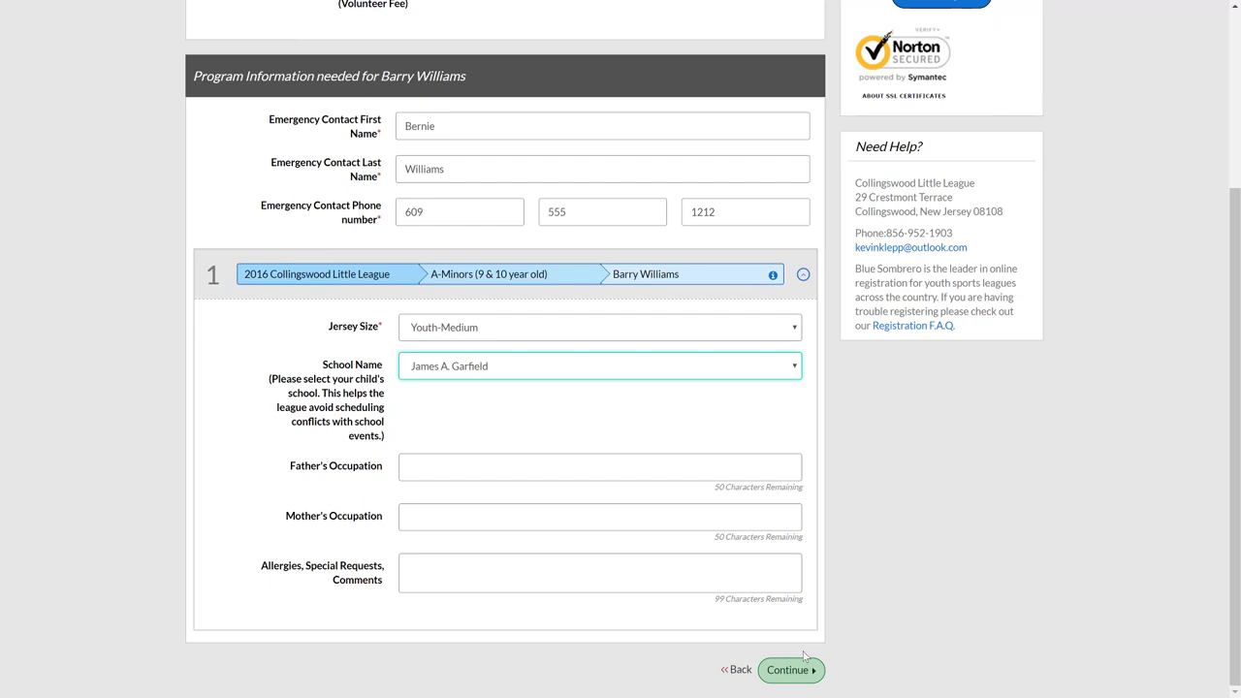
click(798, 667)
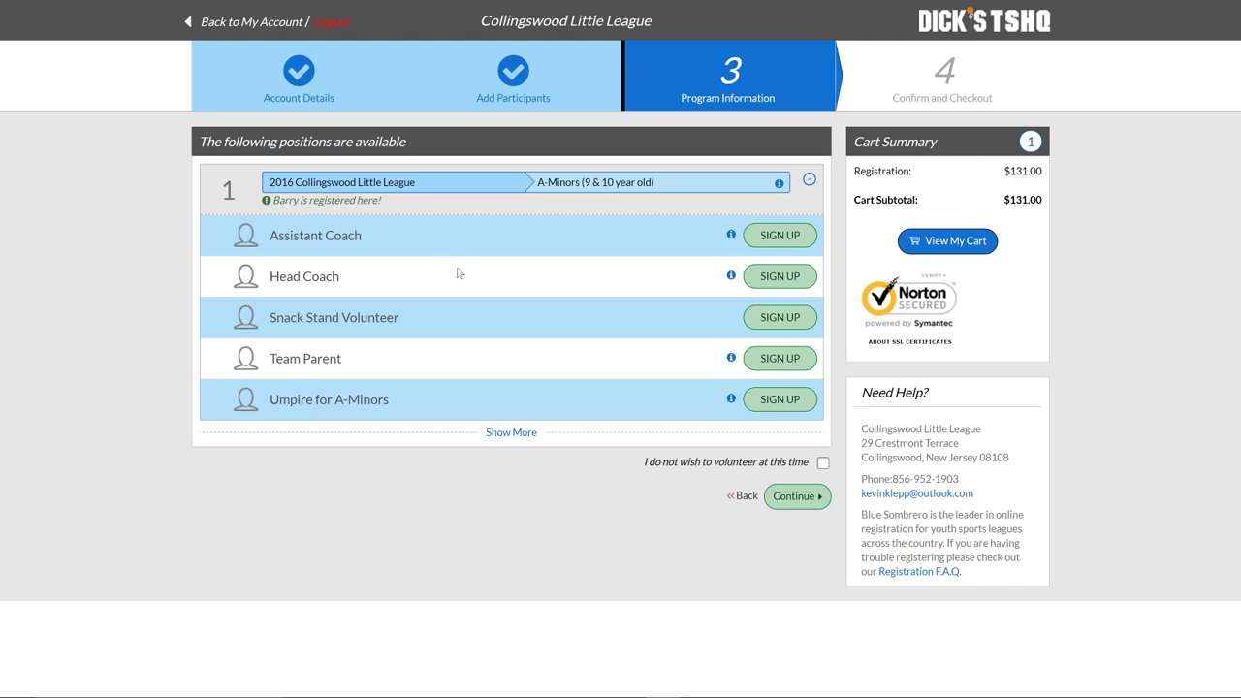
Sign up the account holder as Snack Stand Volunteer and confirm their details
click(782, 316)
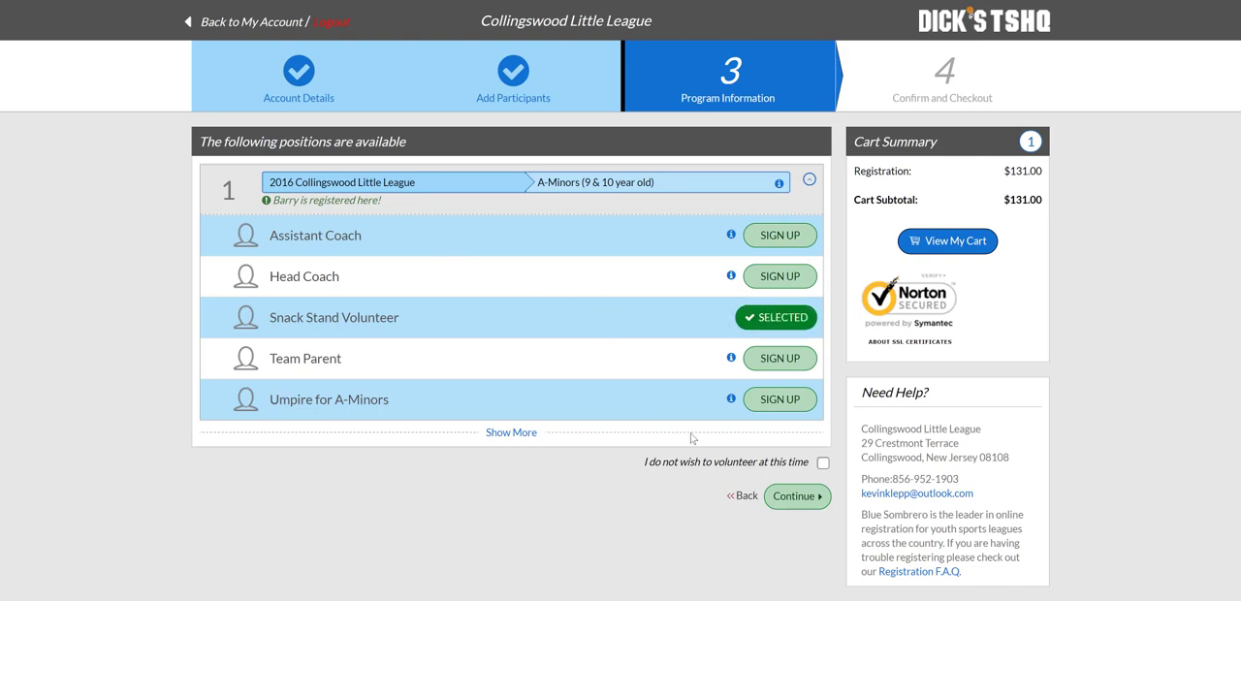
click(795, 498)
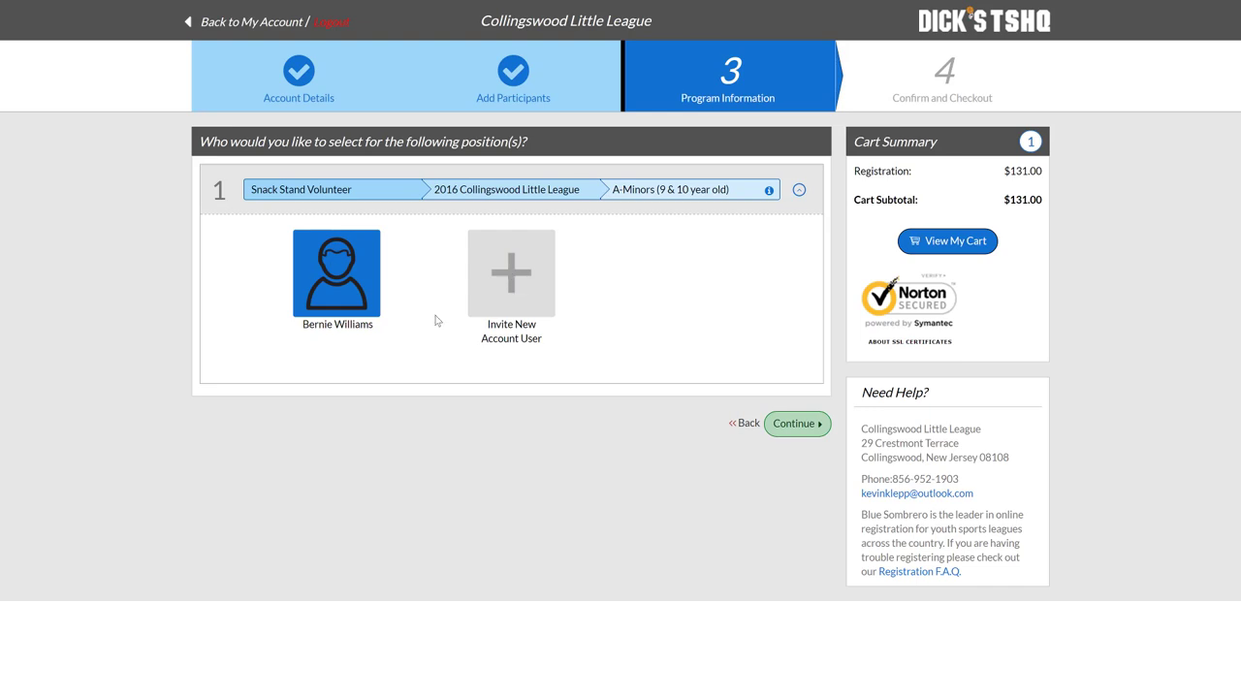
click(797, 423)
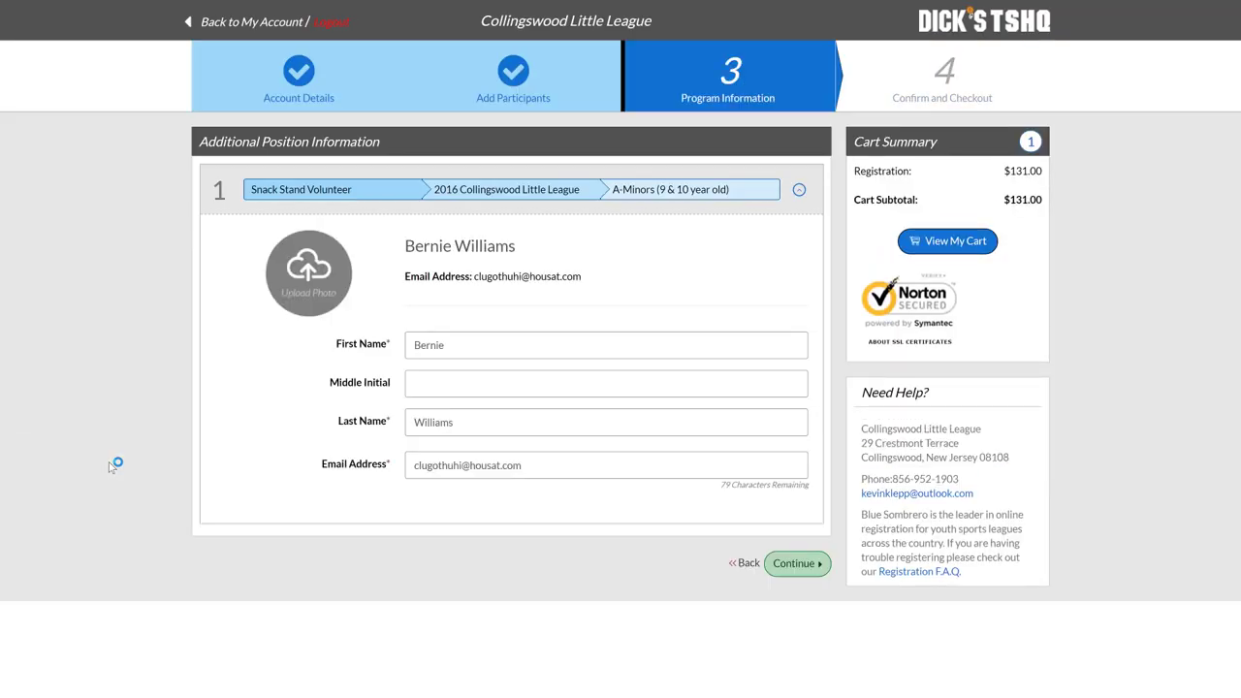
click(803, 566)
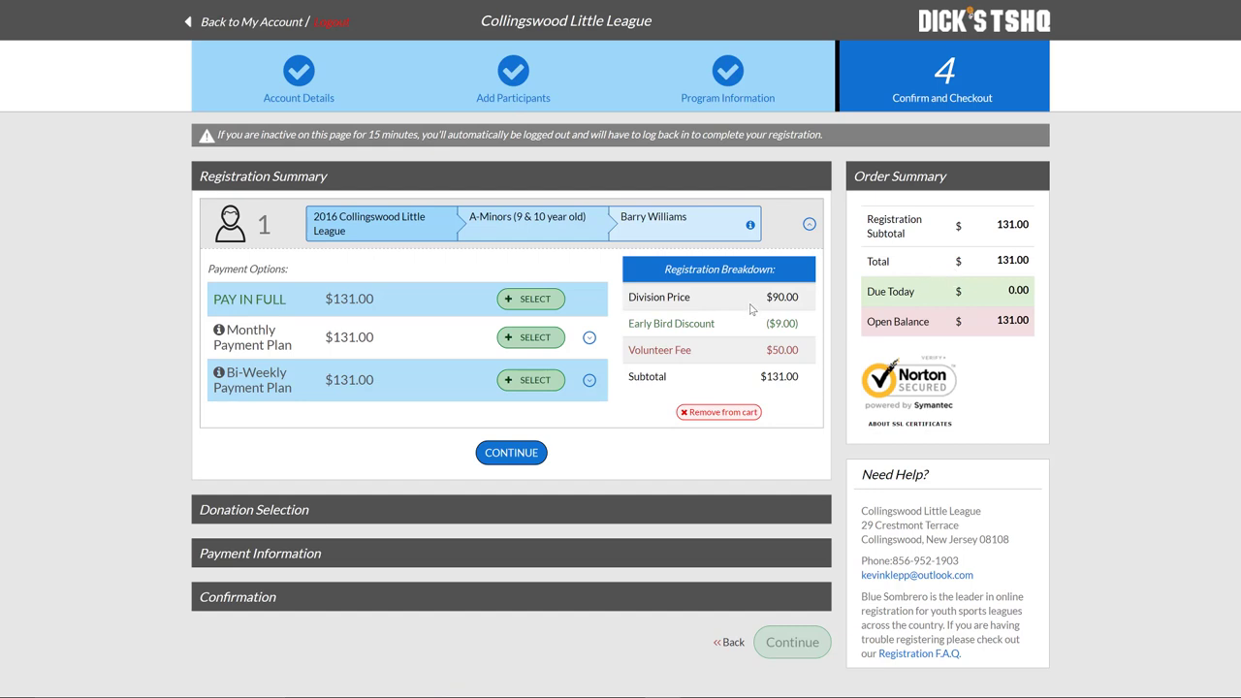
Select Pay in Full for the $131.00 registration, leaving a $10.00 donation selected
click(751, 330)
click(523, 301)
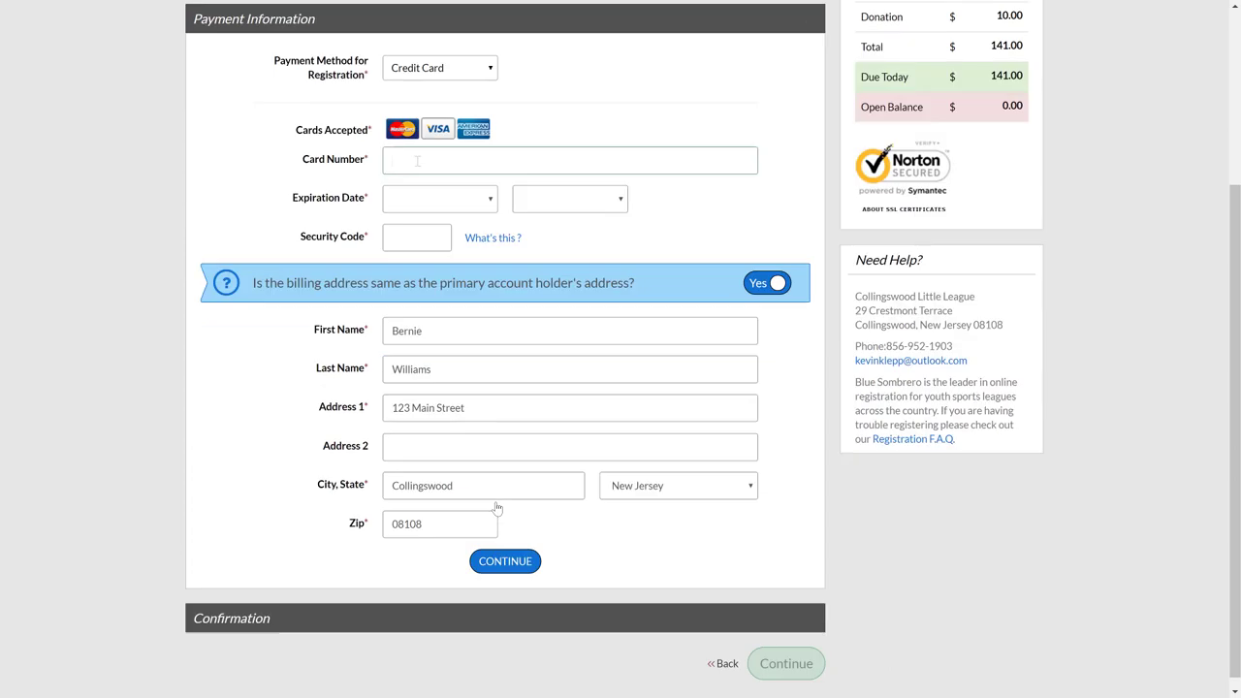
Confirm the $10 donation, paste the card number and set the expiry to March 2022
click(417, 161)
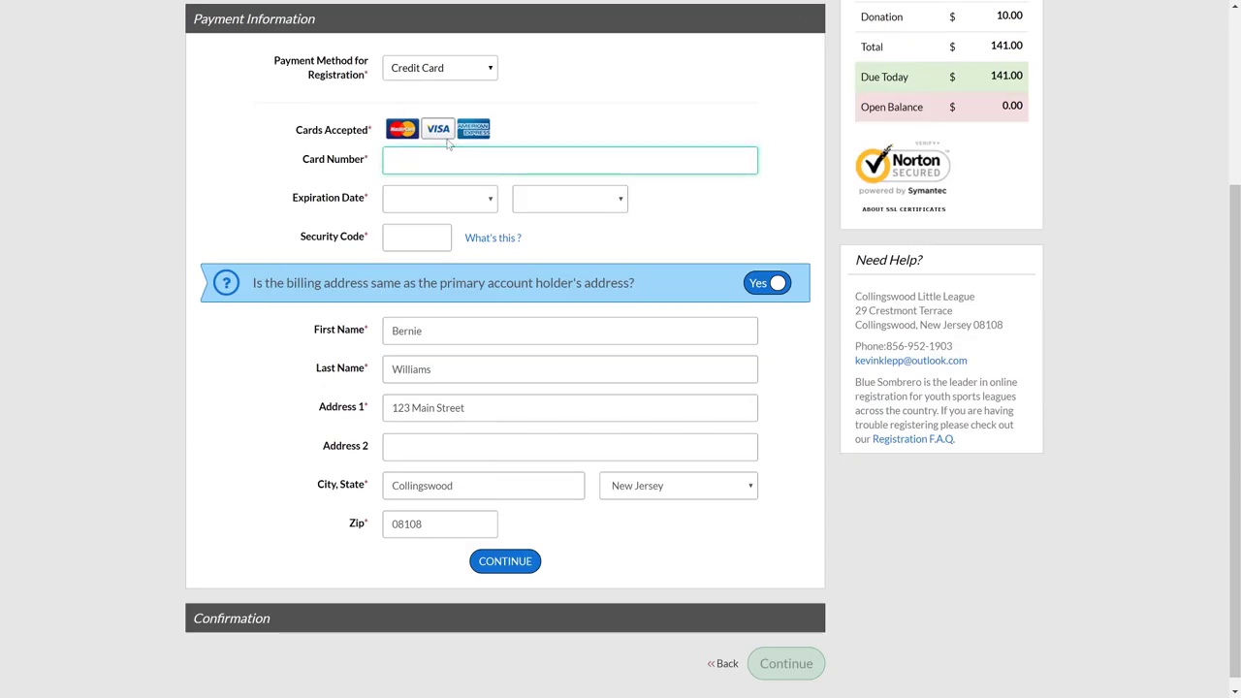
key(ctrl+v)
click(433, 199)
click(408, 258)
click(570, 199)
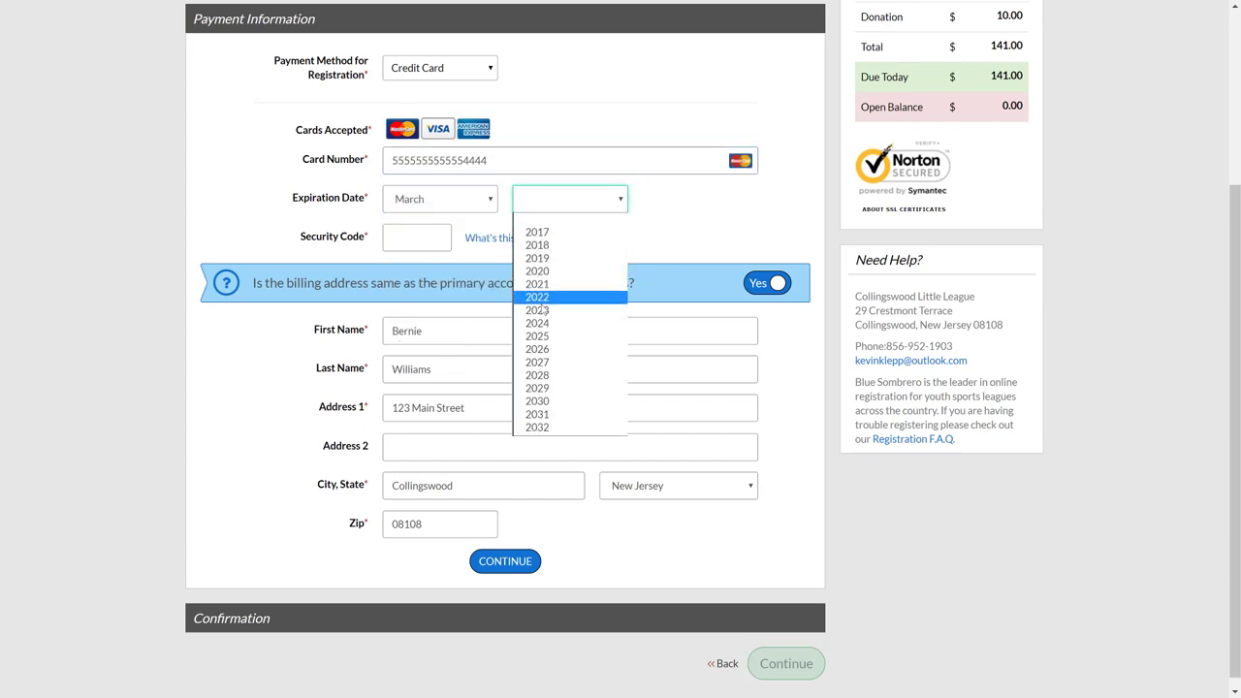
click(537, 297)
Enter the card's security code and submit the payment information
click(417, 237)
text(123)
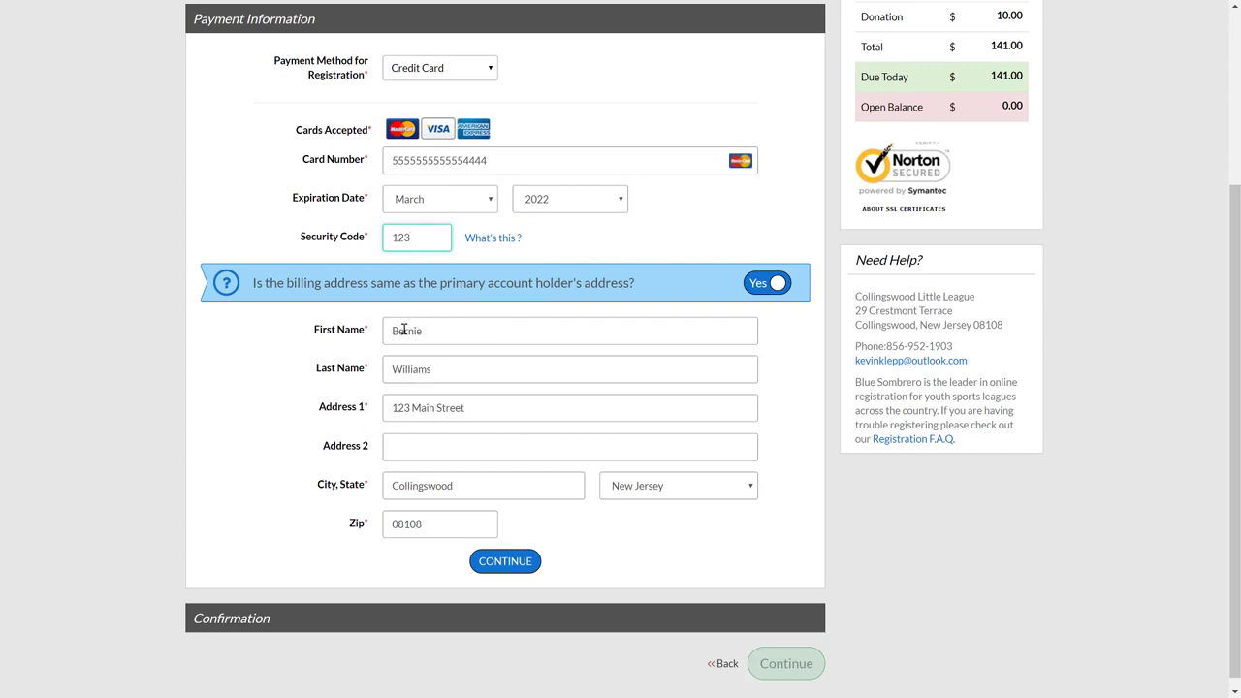
click(500, 562)
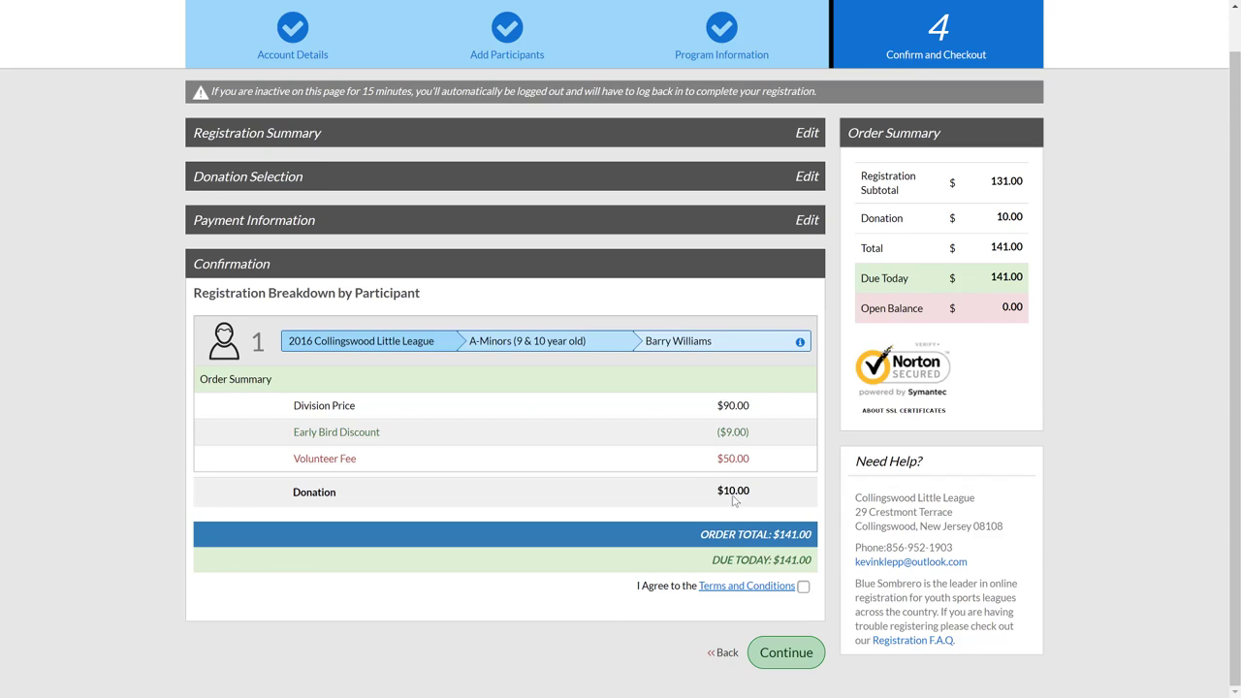
Agree to the Terms and Conditions and complete the $141.00 order
click(804, 587)
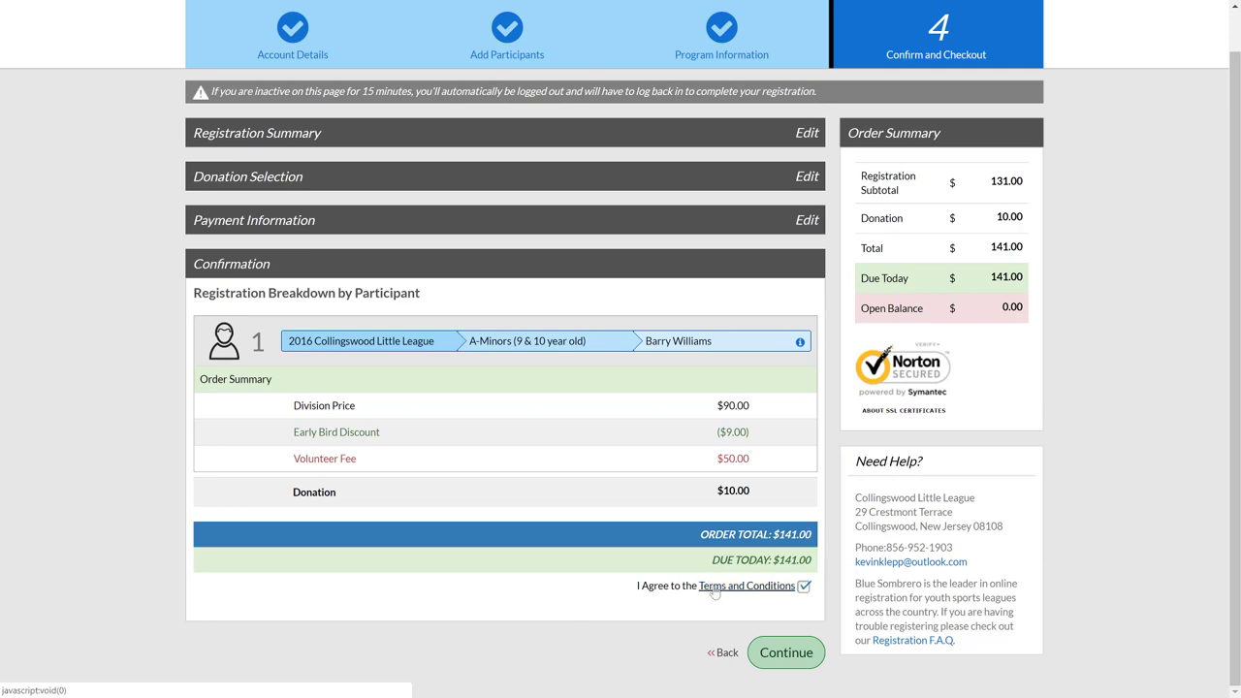
click(786, 652)
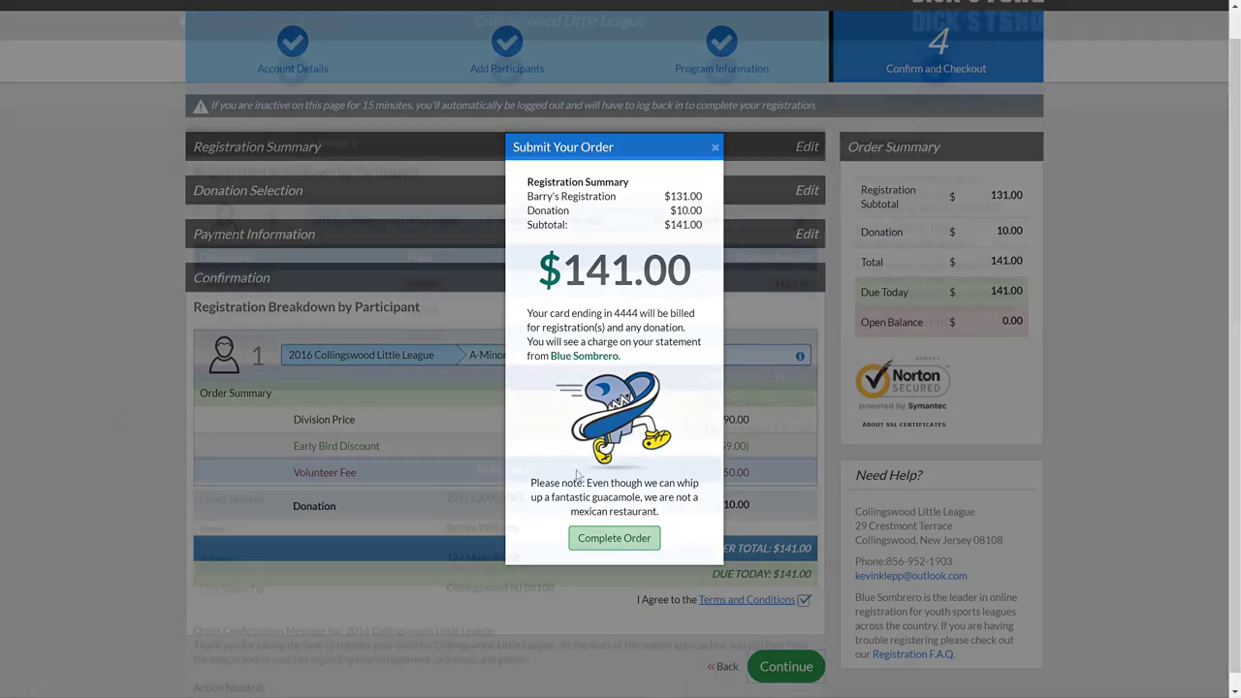
click(582, 539)
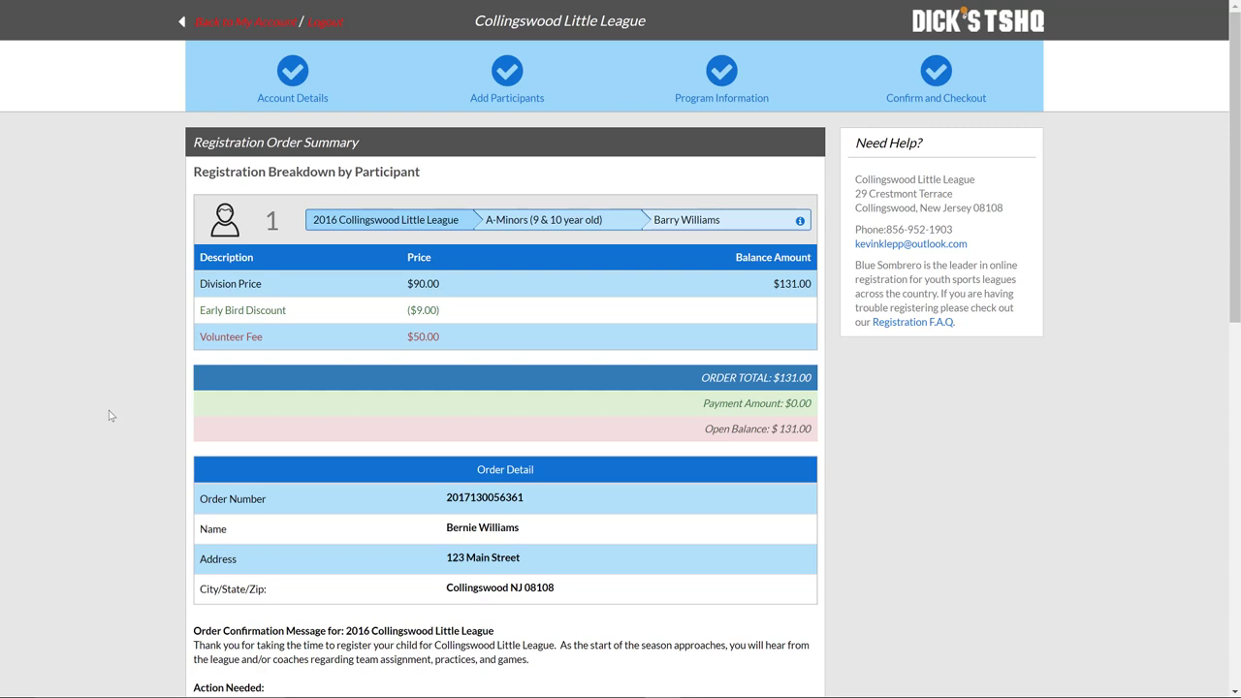
Scroll through the Registration Order Summary and confirmation message
scroll(109, 415, down, 4)
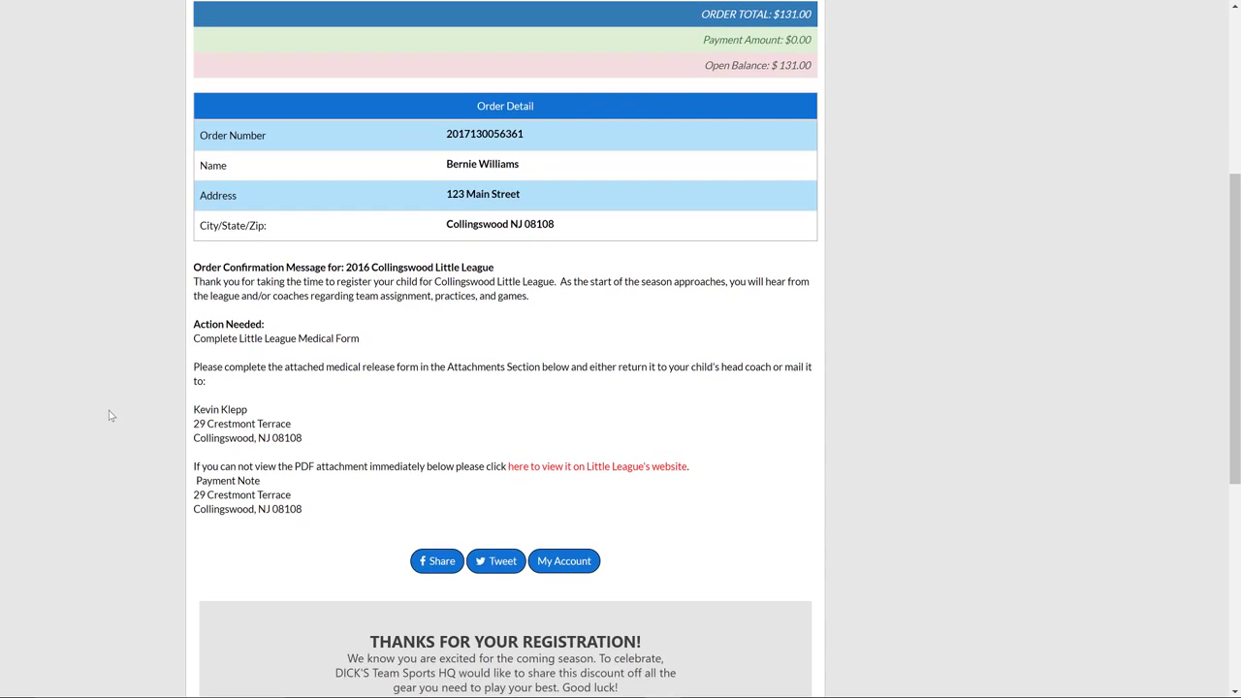